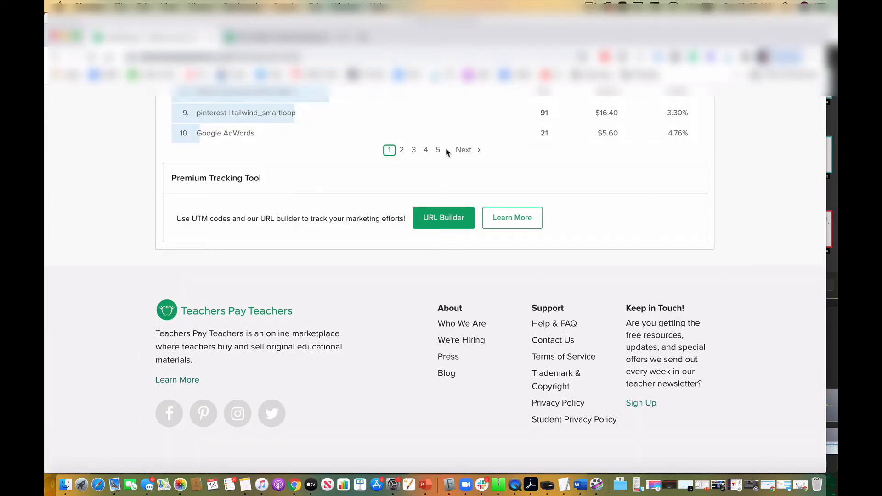
- Open the TpT Custom URL Builder from the dashboard's Premium Tracking Tool section, ready to fill in its URL
{"action": "left_click", "coordinate": [430, 224]}
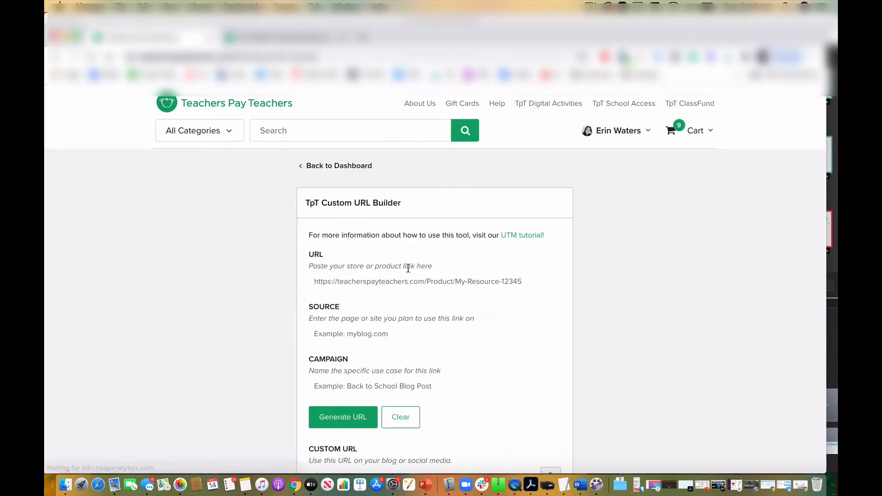
{"action": "scroll", "coordinate": [257, 345], "scroll_direction": "down", "scroll_amount": 2}
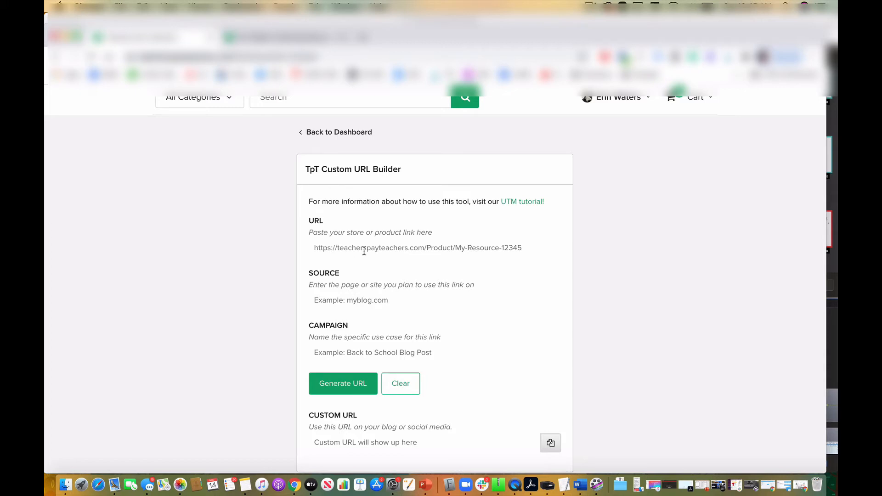
{"action": "left_click", "coordinate": [332, 240]}
- Copy the link of the 1st Grade Morning Work product page from the store and paste it as the builder's URL
{"action": "left_click", "coordinate": [309, 41]}
{"action": "scroll", "coordinate": [345, 226], "scroll_direction": "down", "scroll_amount": 12}
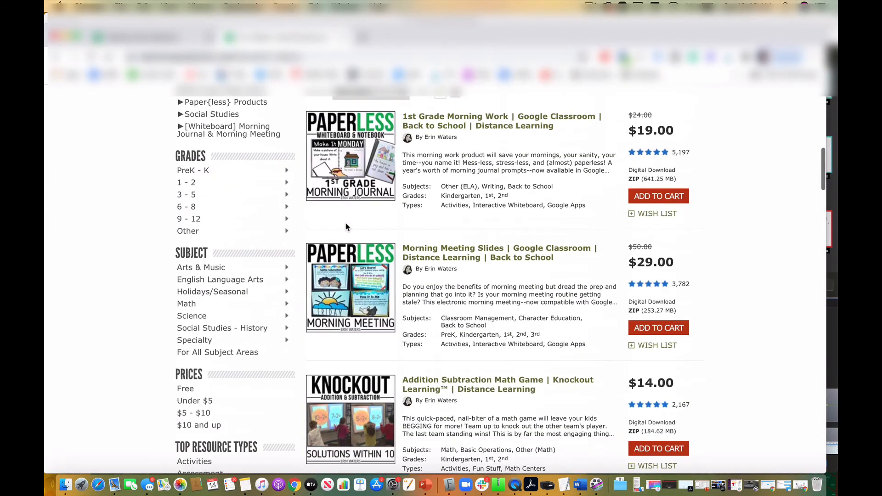
{"action": "mouse_move", "coordinate": [350, 171]}
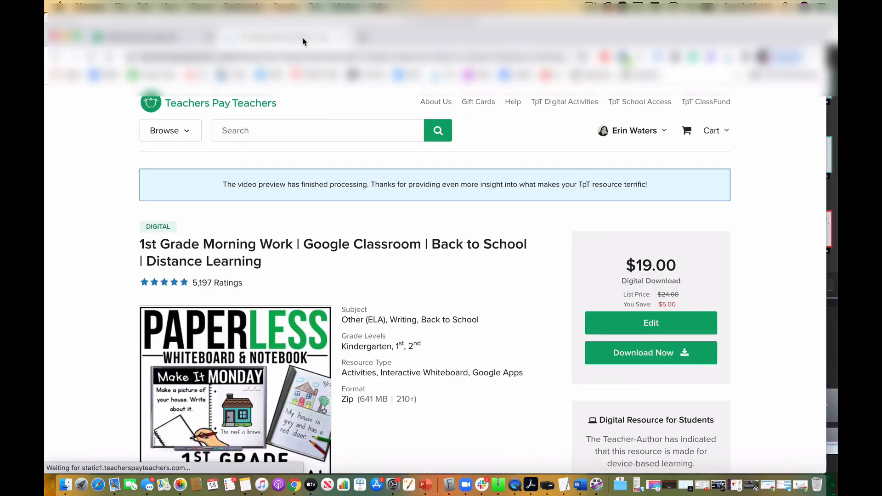
{"action": "left_click", "coordinate": [302, 54]}
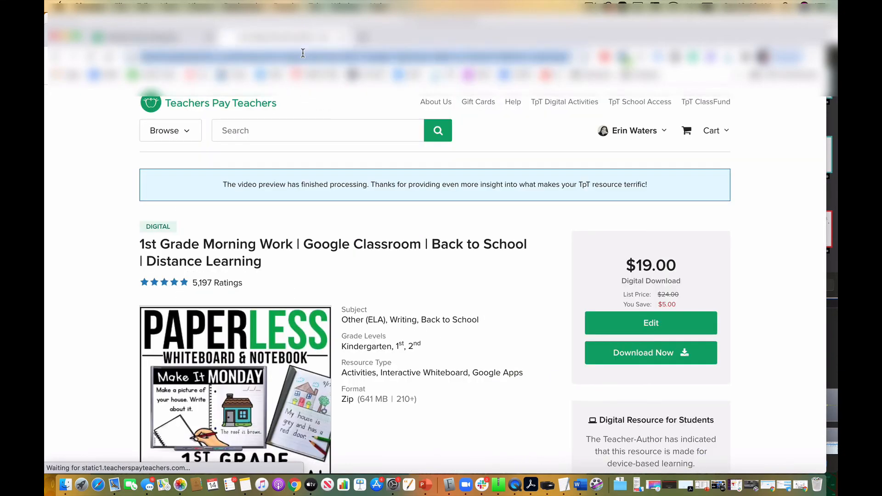
{"action": "left_click", "coordinate": [178, 43]}
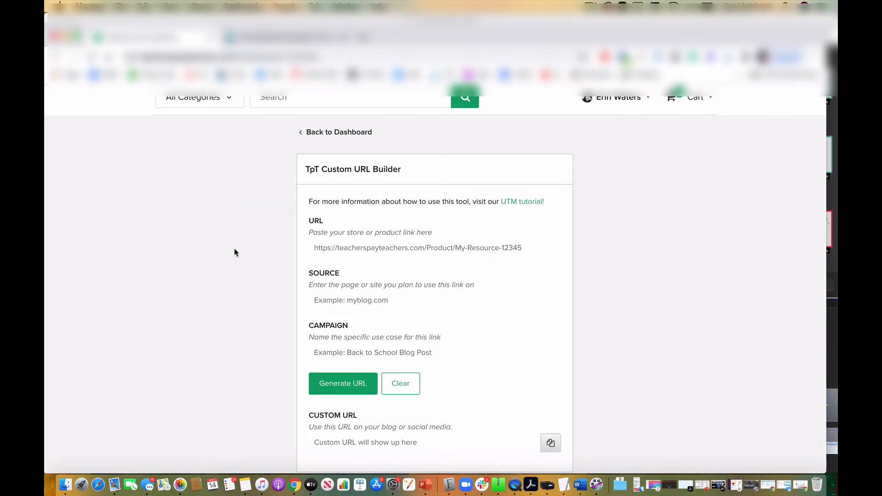
{"action": "key", "text": "super+v"}
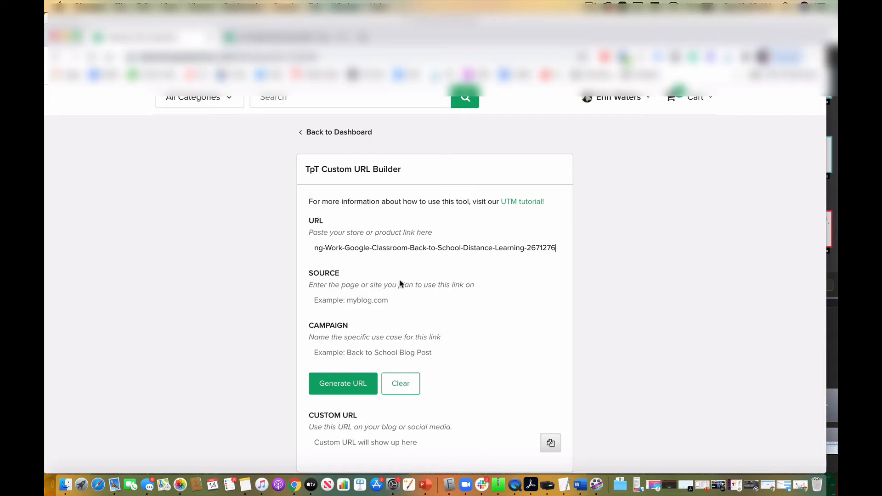
- Set the source to "Note to followers" and the campaign to "Virtual vs. In Person Learning: Great for both!"
{"action": "left_click", "coordinate": [406, 299]}
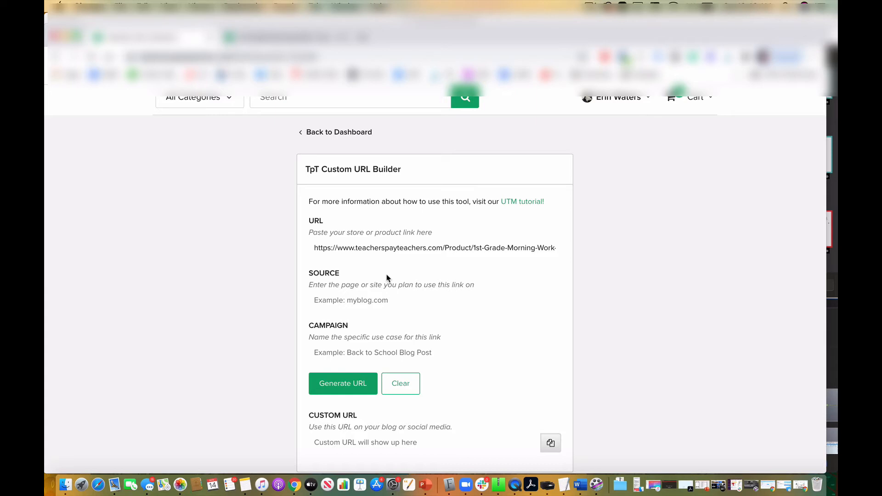
{"action": "type", "text": "Note to followers"}
{"action": "left_click", "coordinate": [371, 350]}
{"action": "type", "text": "Virtual"}
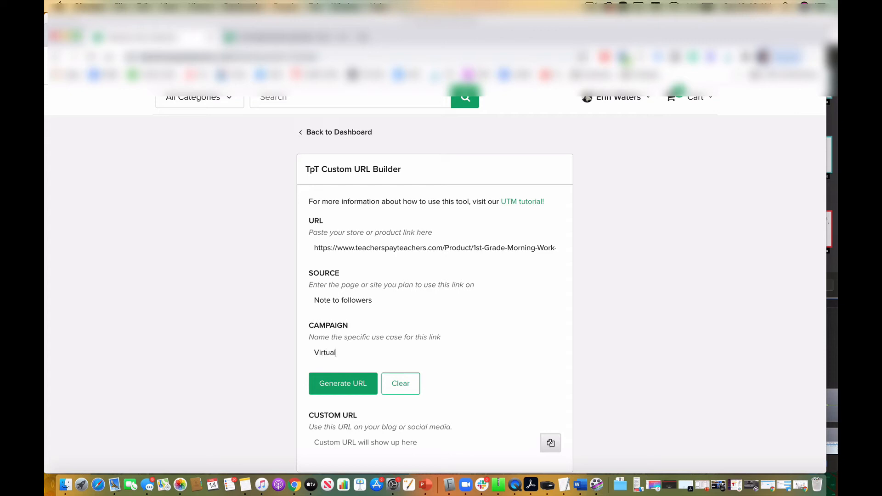
{"action": "type", "text": " vs. In Person Learning: Great for both"}
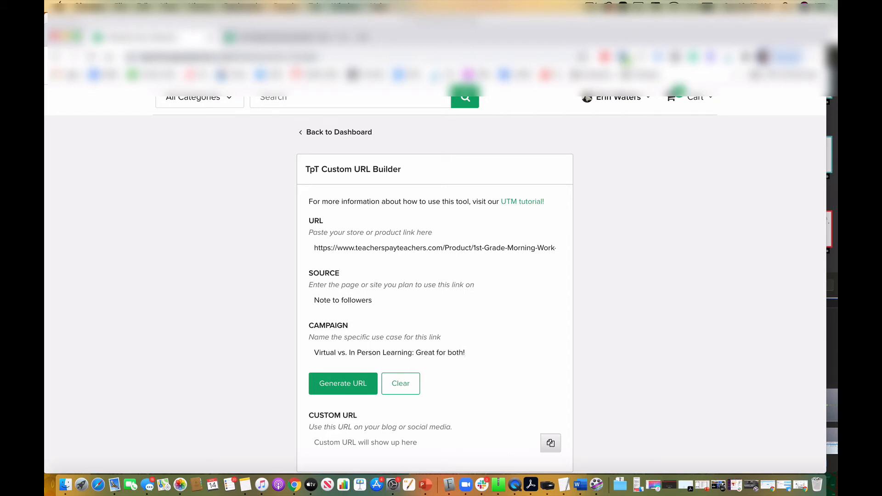
{"action": "type", "text": "!"}
- Generate the custom tracking URL and copy it to the clipboard
{"action": "left_click", "coordinate": [341, 387]}
{"action": "left_click", "coordinate": [336, 388]}
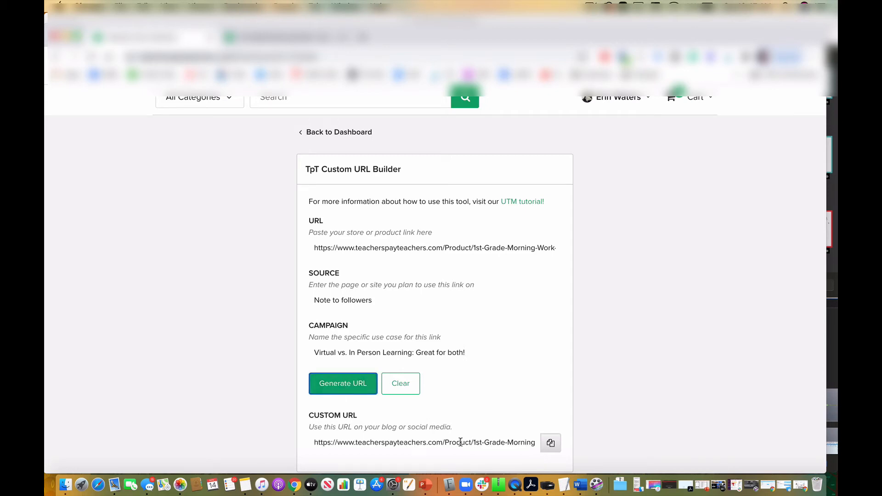
{"action": "left_click", "coordinate": [549, 444]}
{"action": "left_click_drag", "start_coordinate": [314, 443], "coordinate": [513, 443]}
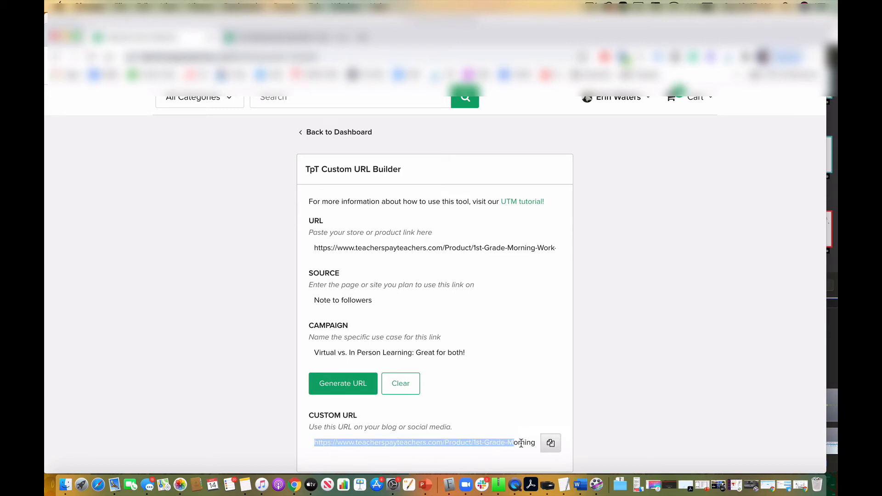
{"action": "left_click", "coordinate": [521, 442]}
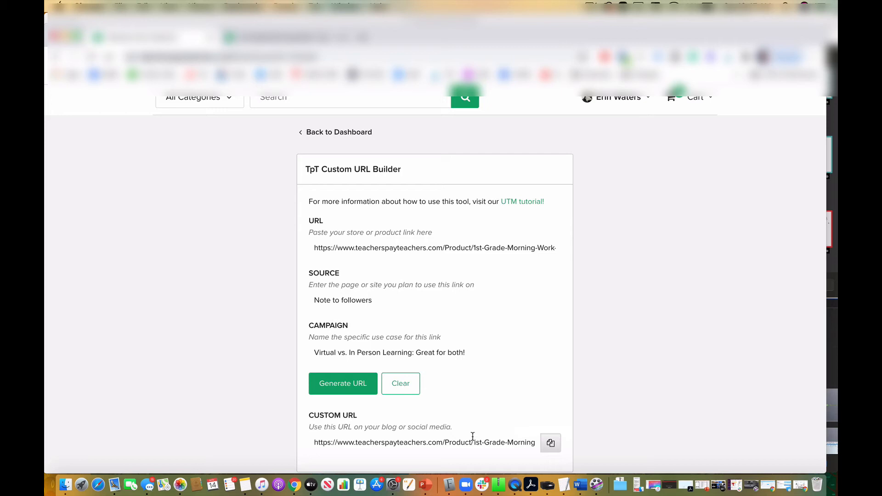
{"action": "left_click", "coordinate": [552, 444]}
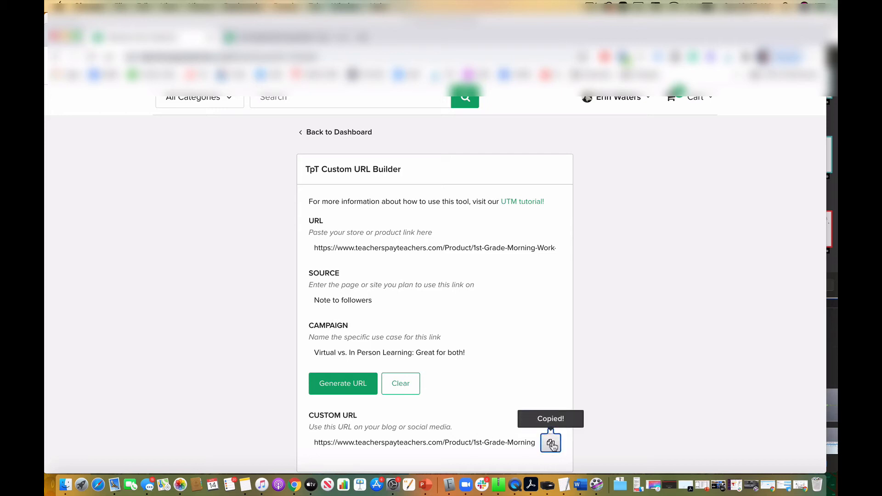
- Go to the Teachers Pay Teachers home page and open the Note to Followers form from the account options
{"action": "scroll", "coordinate": [560, 381], "scroll_direction": "up", "scroll_amount": 3}
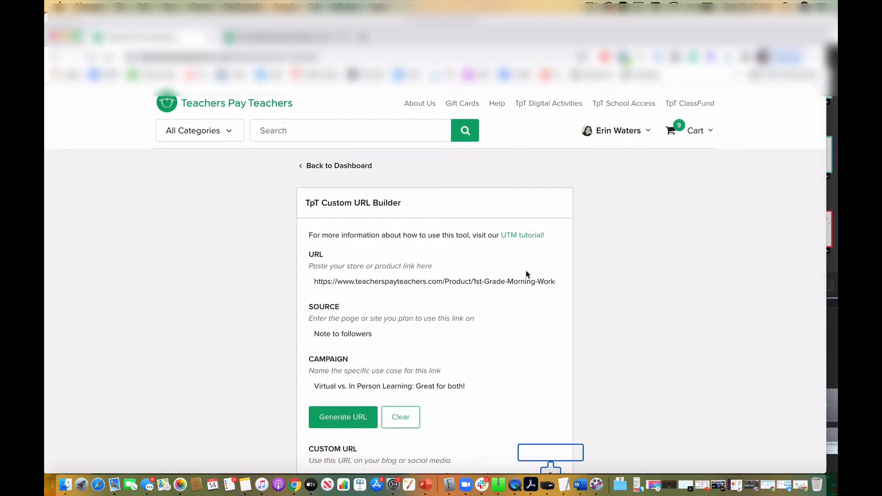
{"action": "mouse_move", "coordinate": [185, 124]}
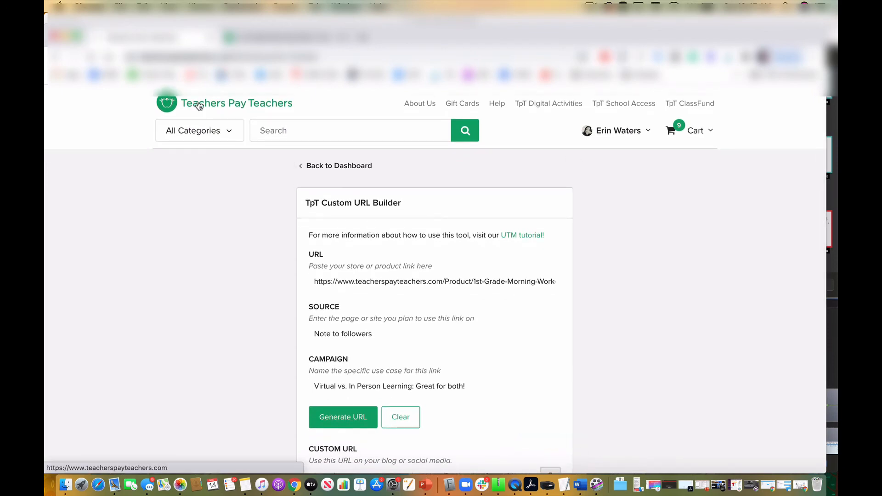
{"action": "left_click", "coordinate": [199, 107]}
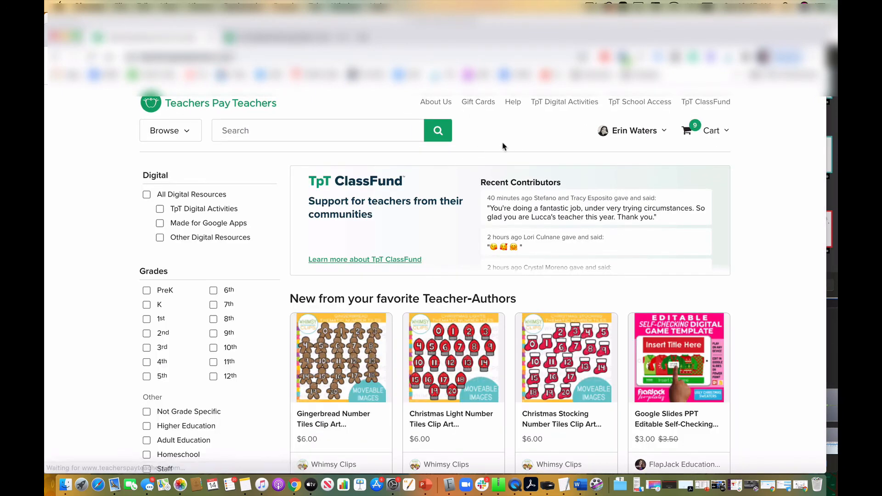
{"action": "mouse_move", "coordinate": [622, 131]}
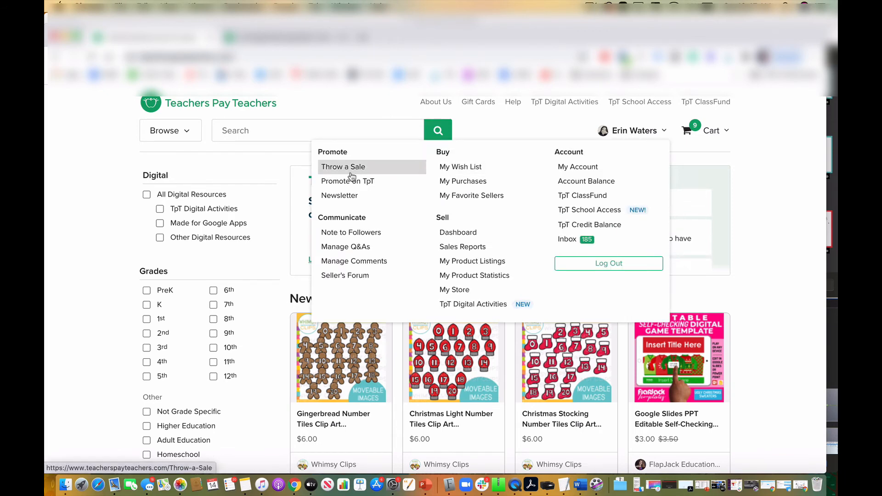
{"action": "left_click", "coordinate": [344, 236]}
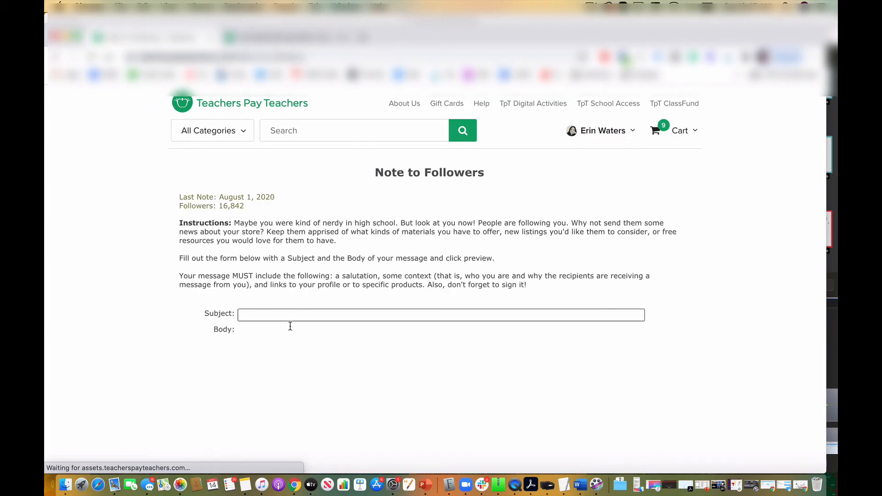
- Write "I wanted you to check out this morning journal" in the body of the note
{"action": "left_click", "coordinate": [284, 315]}
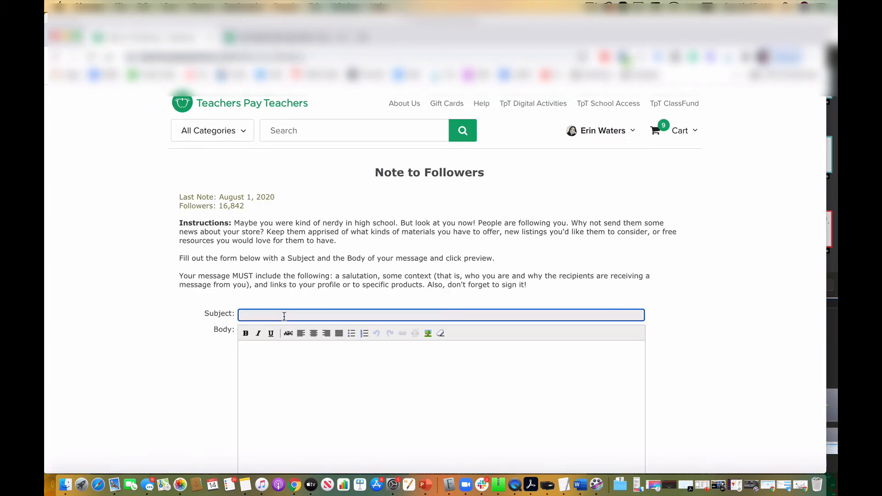
{"action": "left_click", "coordinate": [283, 373]}
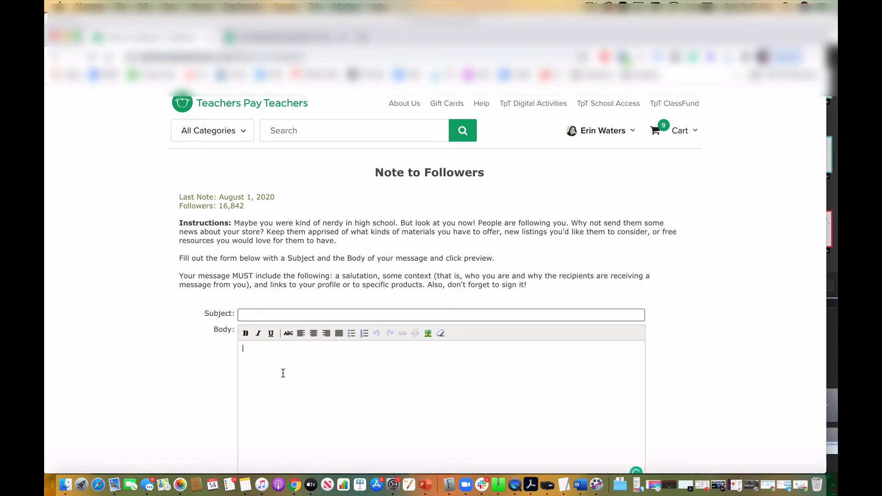
{"action": "type", "text": "I wanted you to check out this morning journal"}
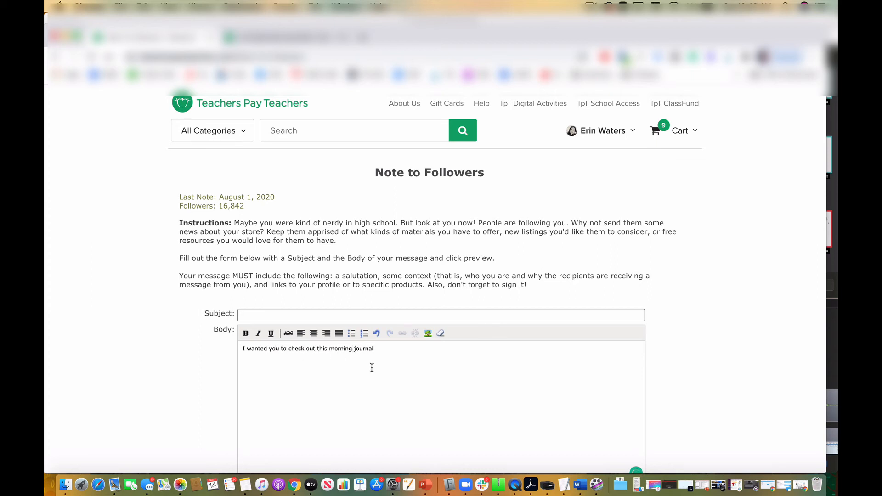
- Start a link on the words "this morning journal" and paste the custom tracking URL as its address
{"action": "left_click_drag", "start_coordinate": [317, 349], "coordinate": [376, 348]}
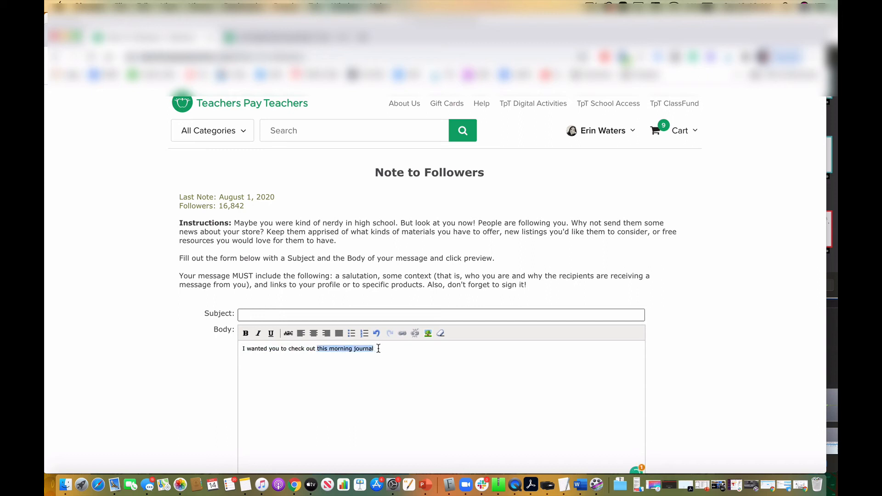
{"action": "left_click", "coordinate": [402, 334]}
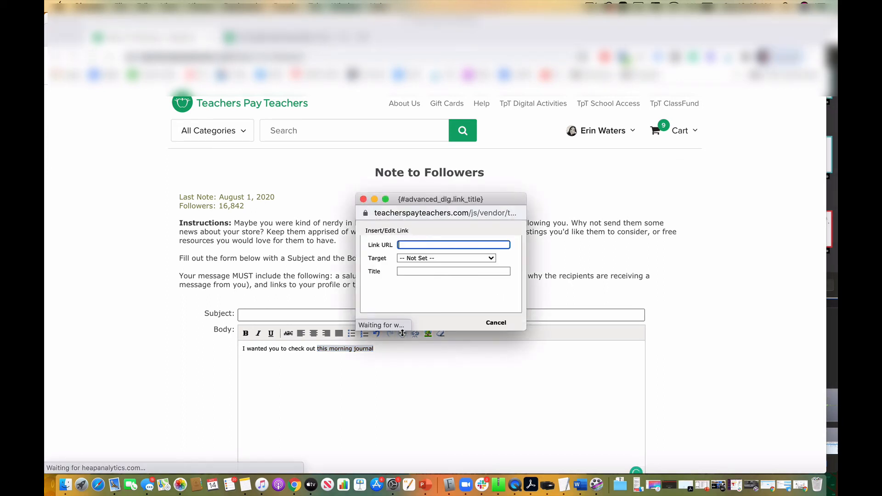
{"action": "left_click", "coordinate": [416, 244]}
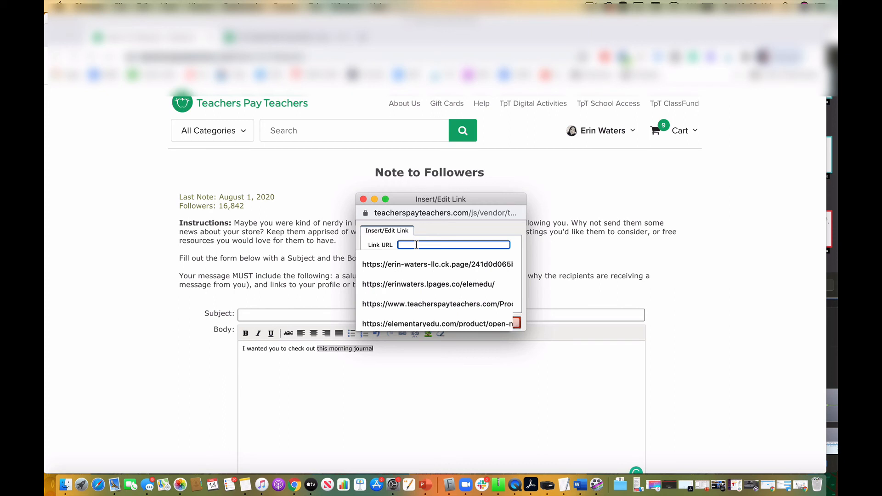
{"action": "key", "text": "super+v"}
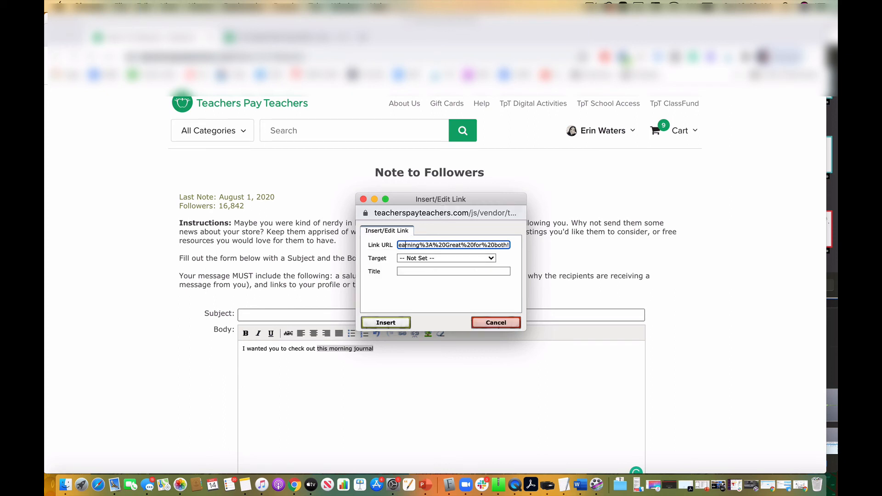
- Examine the pasted link from its end backwards, checking the campaign, source and product parts of the URL
{"action": "key", "text": "Left"}
{"action": "key", "text": "Left"}
{"action": "key", "text": "Left"}
{"action": "key", "text": "Left"}
{"action": "key", "text": "Left"}
{"action": "key", "text": "Left"}
{"action": "key", "text": "Left"}
{"action": "key", "text": "Left"}
{"action": "key", "text": "Left"}
{"action": "key", "text": "Left"}
{"action": "key", "text": "Left"}
{"action": "key", "text": "Left"}
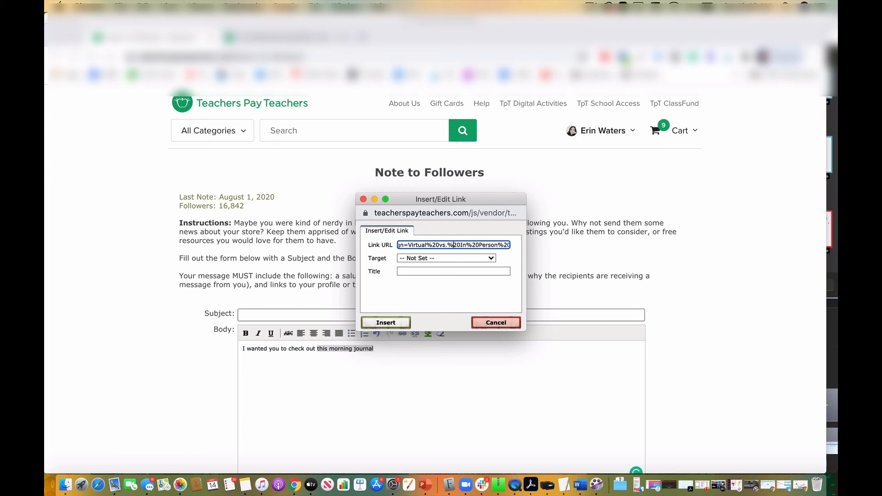
{"action": "key", "text": "Left"}
{"action": "key", "text": "Left"}
{"action": "key", "text": "Left"}
{"action": "key", "text": "Left"}
{"action": "key", "text": "Left"}
{"action": "key", "text": "Left"}
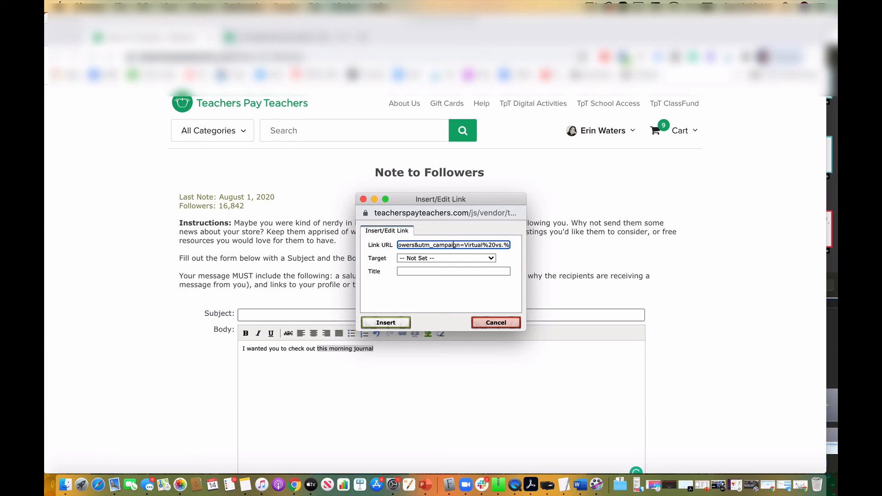
{"action": "key", "text": "Left"}
{"action": "key", "text": "Left"}
{"action": "key", "text": "Left"}
{"action": "key", "text": "Left"}
{"action": "key", "text": "Left"}
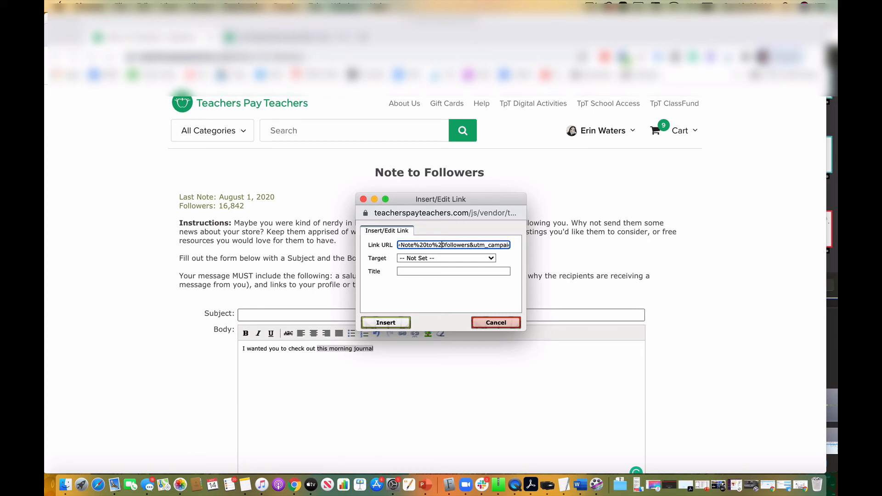
{"action": "key", "text": "Left"}
{"action": "key", "text": "Left"}
{"action": "key", "text": "Left"}
{"action": "key", "text": "Left"}
{"action": "key", "text": "Left"}
{"action": "key", "text": "Left"}
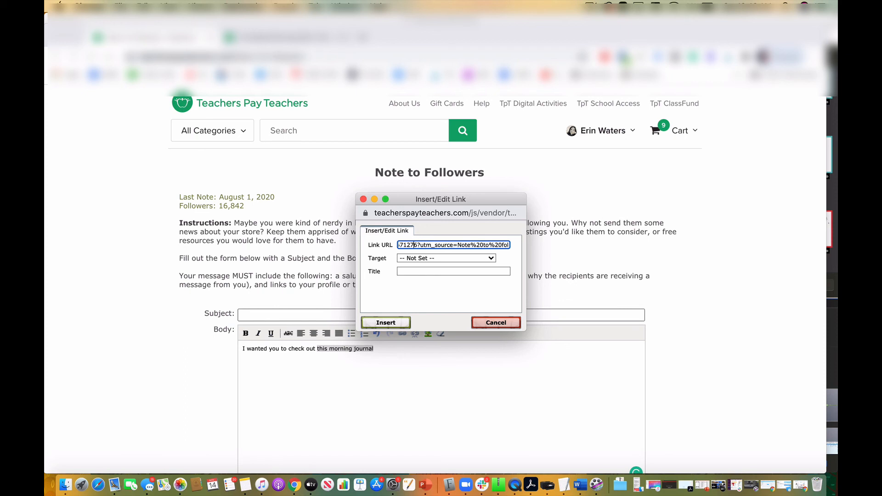
{"action": "key", "text": "Left"}
{"action": "key", "text": "Left"}
{"action": "key", "text": "Left"}
{"action": "key", "text": "Left"}
{"action": "key", "text": "Left"}
{"action": "key", "text": "Left"}
{"action": "key", "text": "Left"}
{"action": "key", "text": "Left"}
{"action": "key", "text": "Left"}
{"action": "key", "text": "Left"}
{"action": "key", "text": "Left"}
{"action": "key", "text": "Left"}
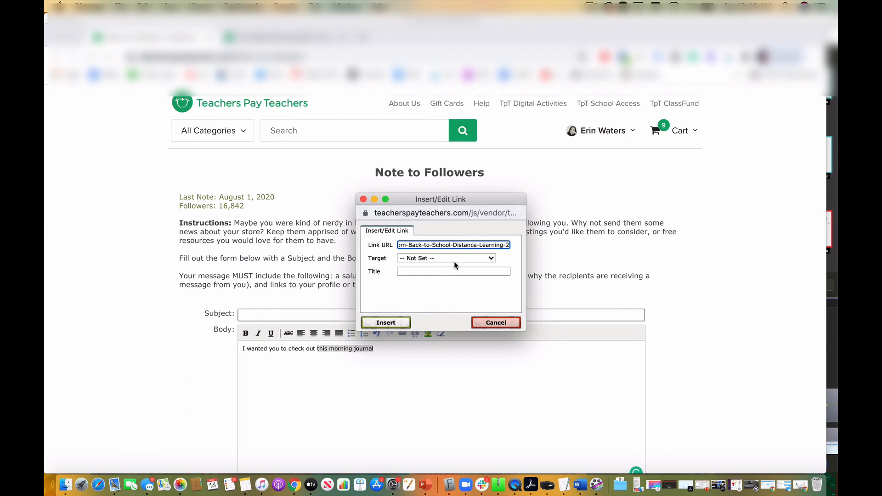
- Set the link target to Open Link in a New Window, leave the title empty and insert the link
{"action": "left_click", "coordinate": [457, 261]}
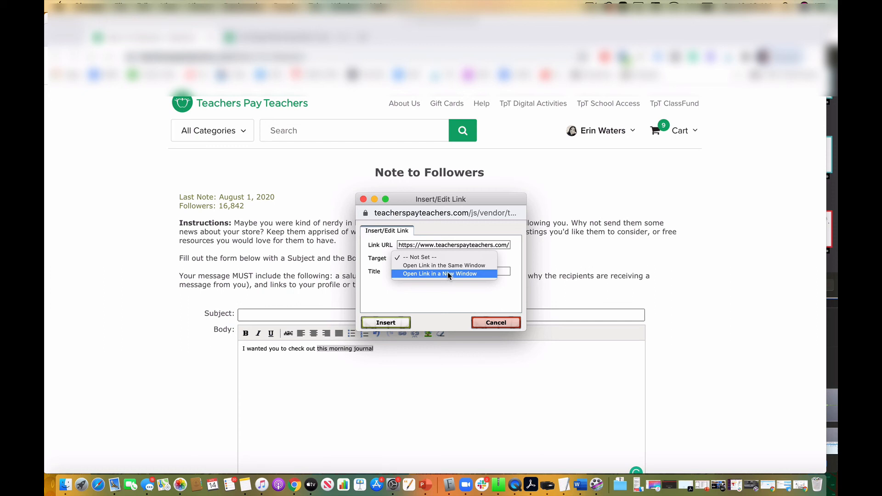
{"action": "left_click", "coordinate": [447, 273]}
{"action": "left_click", "coordinate": [438, 272]}
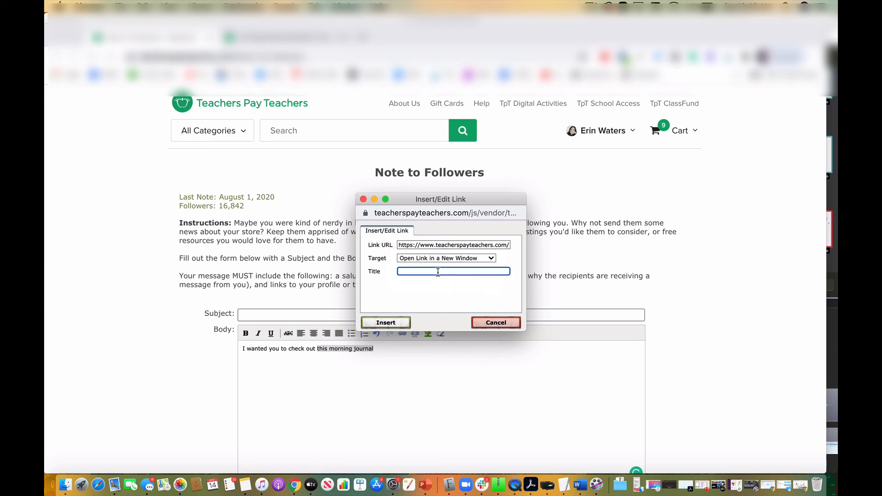
{"action": "left_click", "coordinate": [393, 324]}
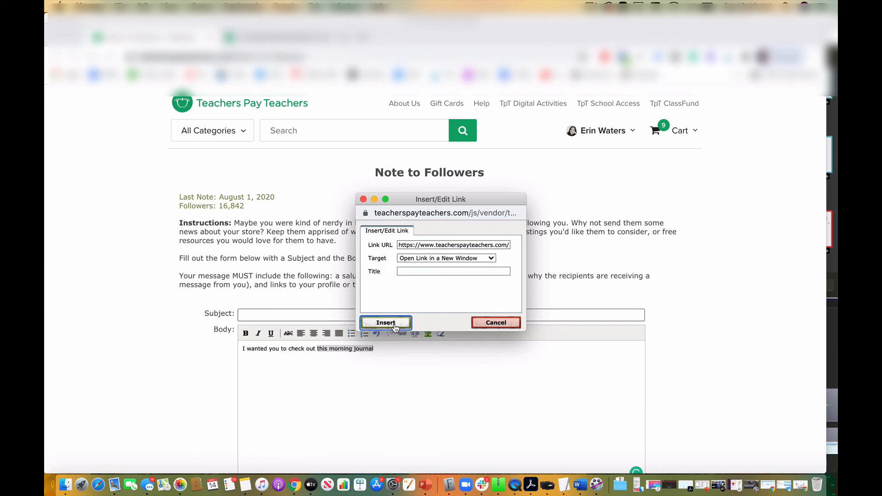